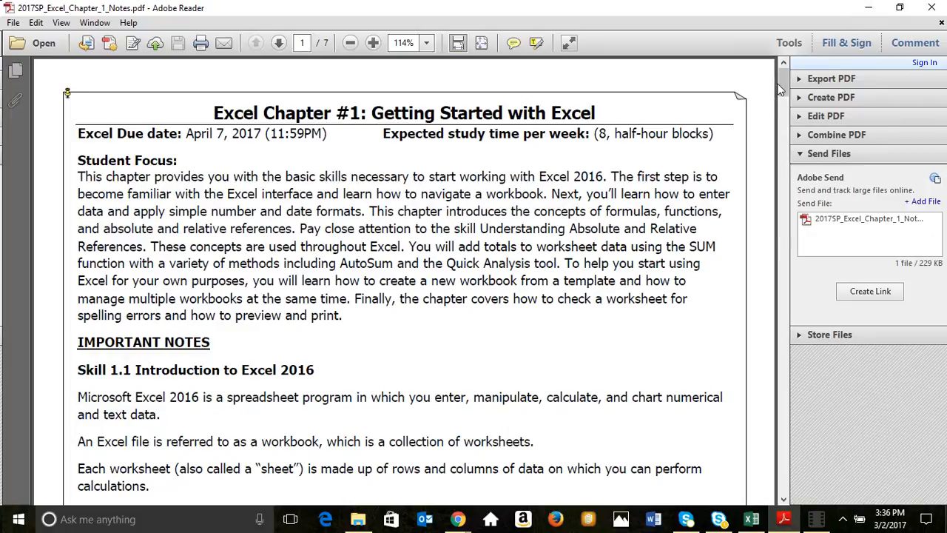
In the SIMnet browser page, return to the class home and open Group C - Workplace, Software, and Spreadsheets.
drag(783, 87, 873, 300)
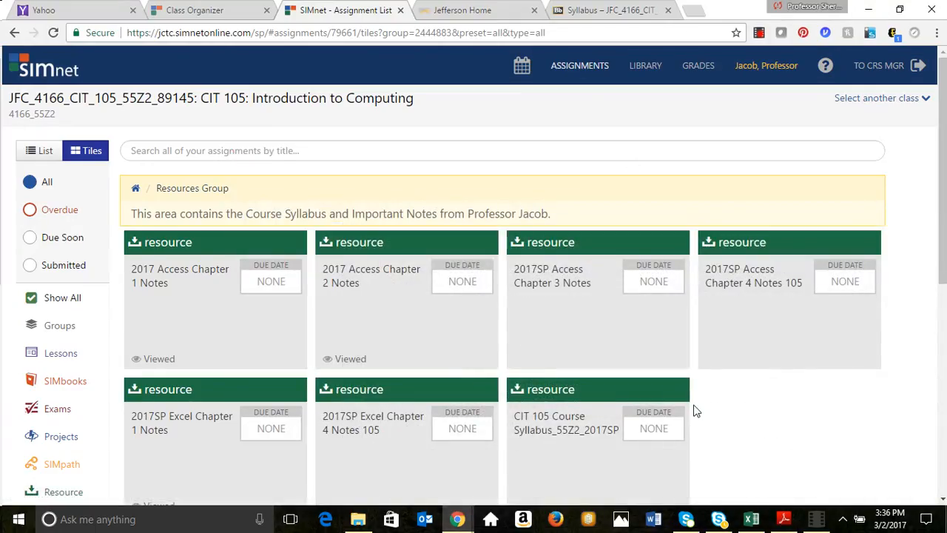
click(136, 187)
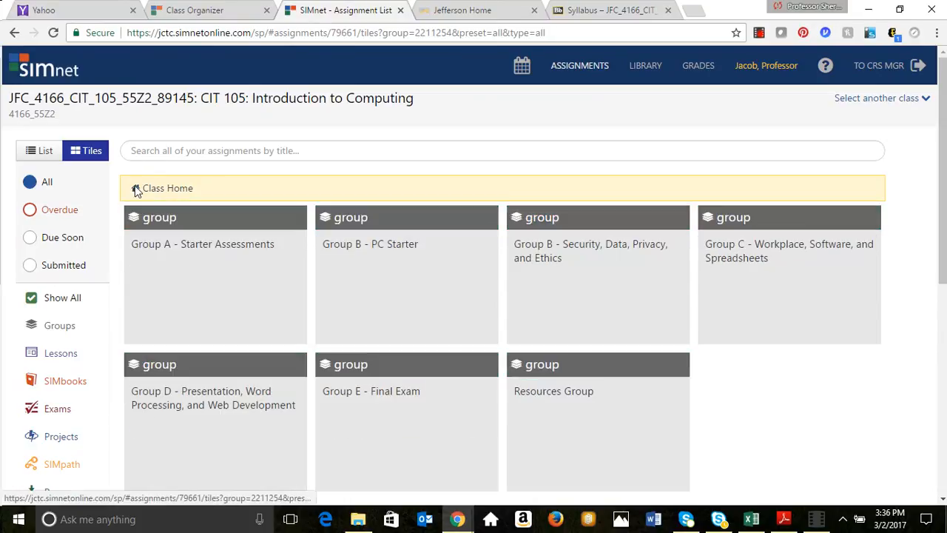
click(791, 274)
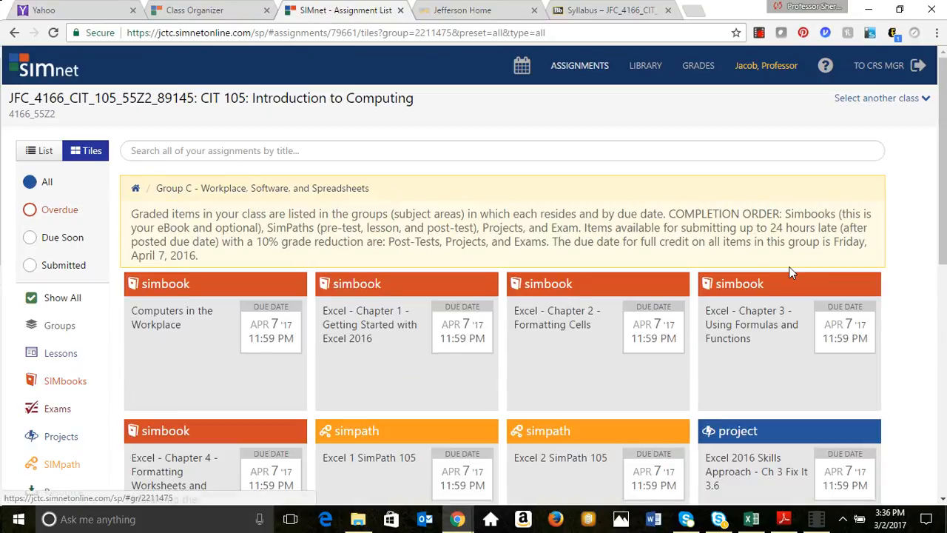
Switch to the Book1 workbook in Excel and unmerge the large text cell starting at A1 on Sheet1.
click(751, 519)
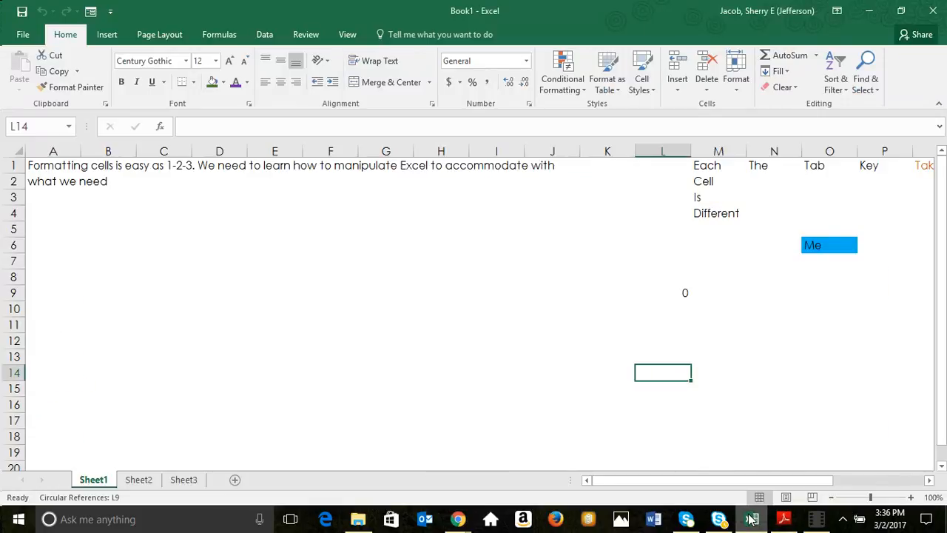
click(251, 222)
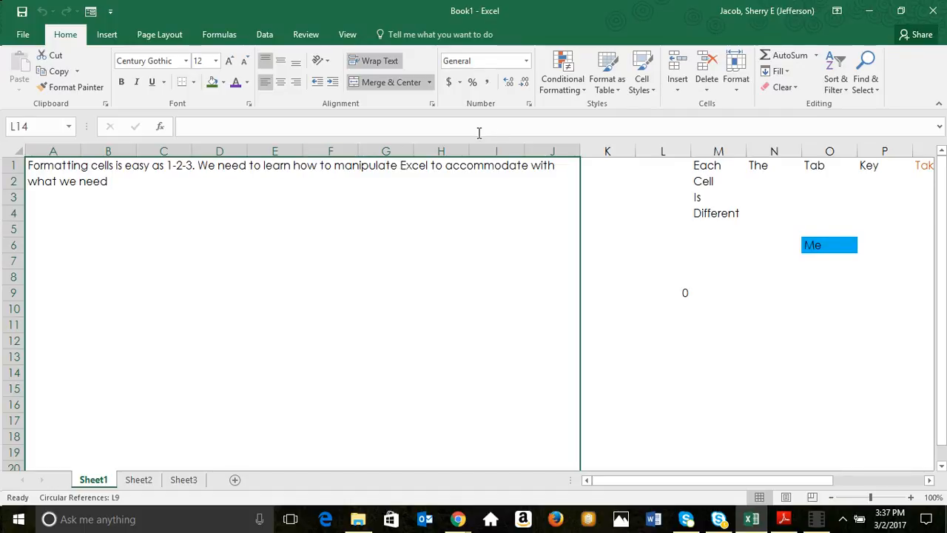
click(384, 83)
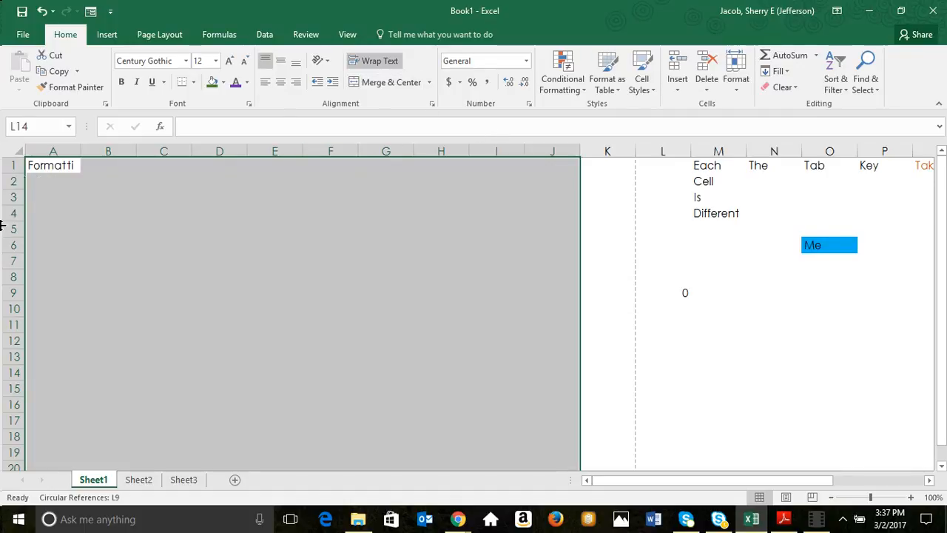
Merge and center the range A1:J20, 20 rows by 10 columns, into one cell.
click(38, 164)
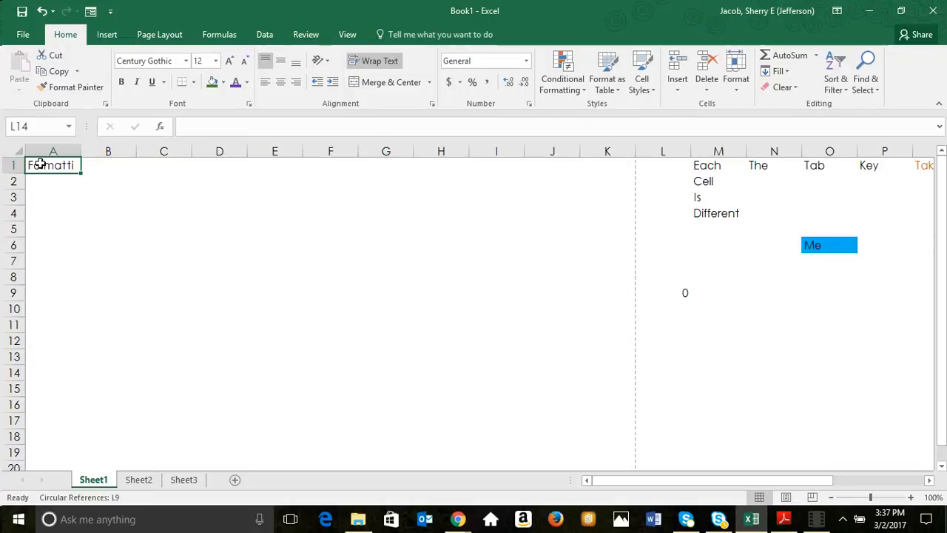
drag(37, 164, 557, 401)
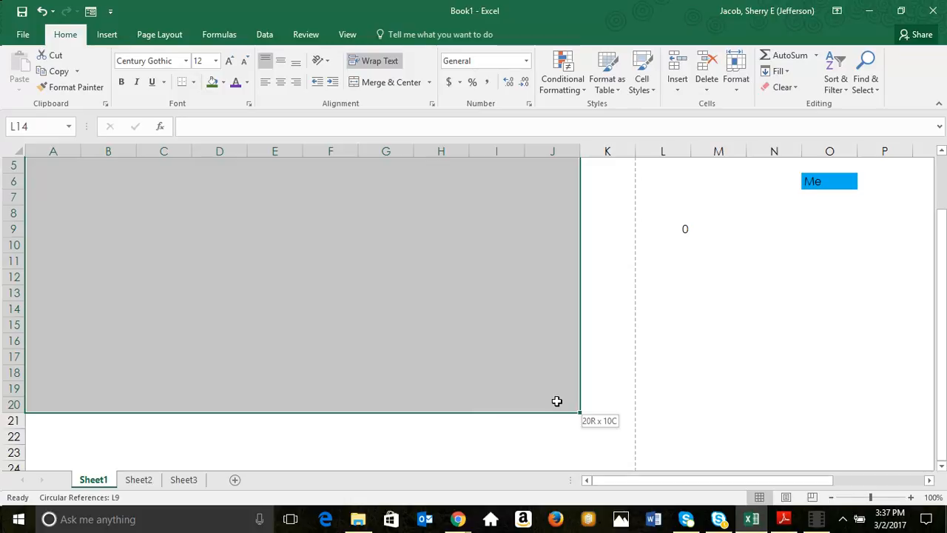
drag(557, 401, 557, 401)
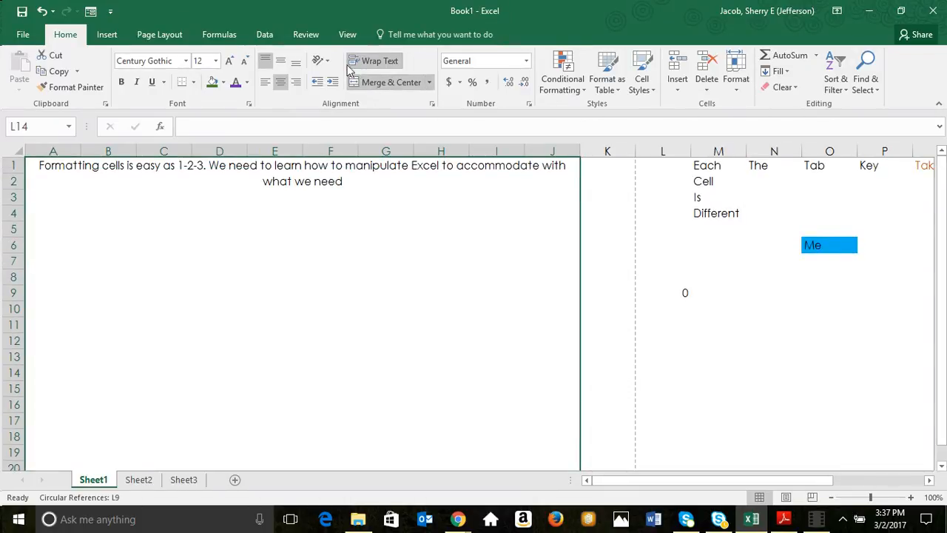
Align the merged cell's text to the left and to the top of the cell.
click(265, 87)
click(265, 62)
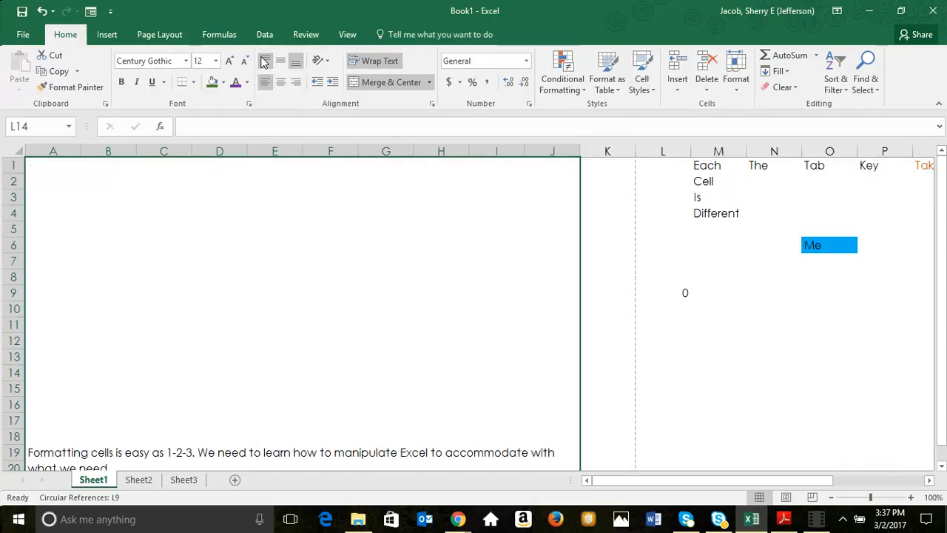
click(264, 62)
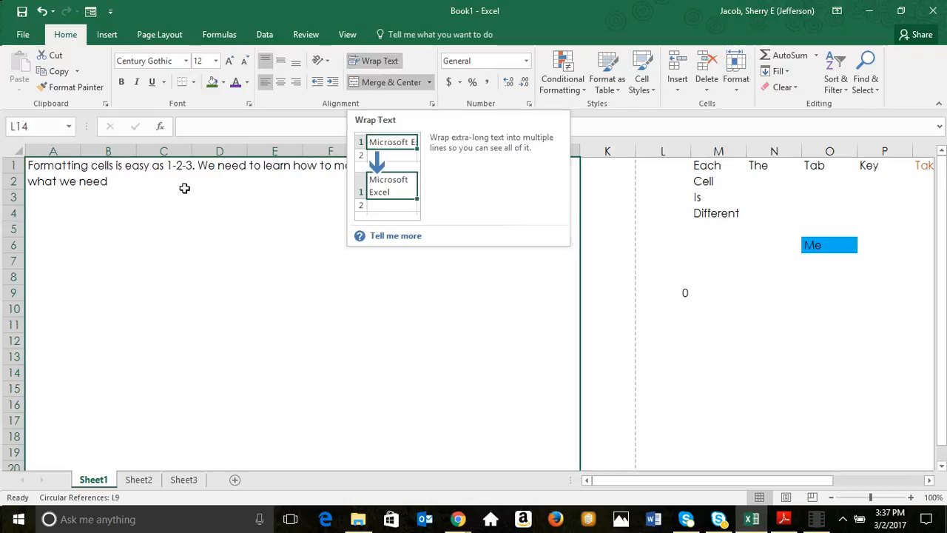
Extend the sentence in the merged cell, after "what we need", with "on this document that is Excel.".
double_click(113, 186)
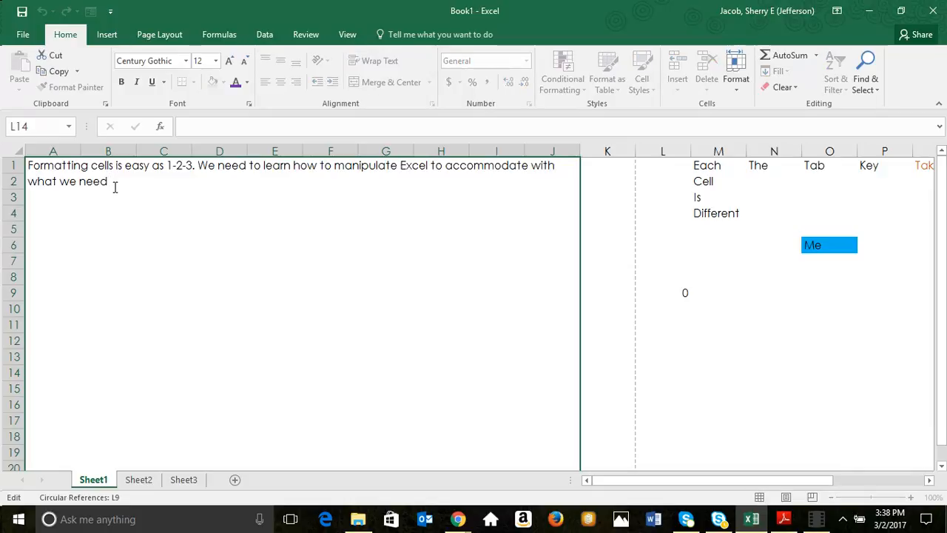
text(on this document)
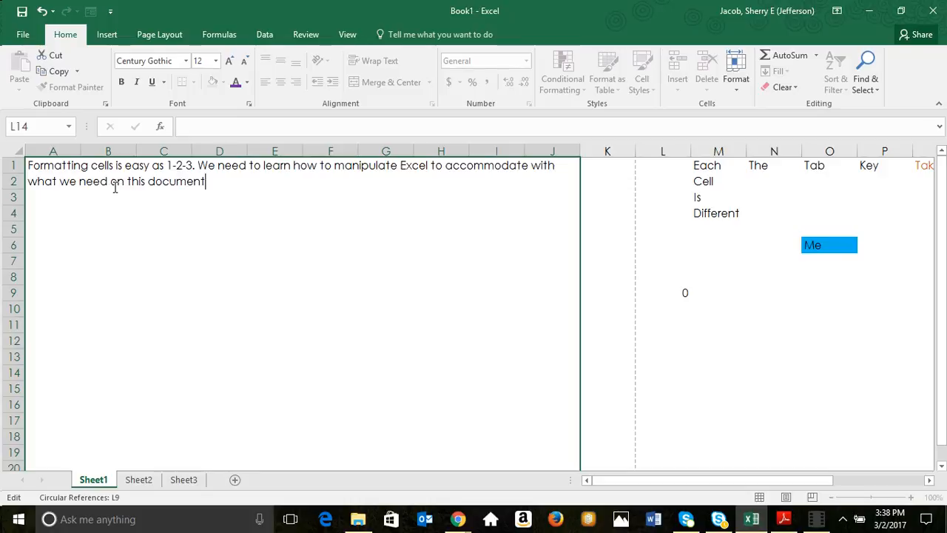
text( that is Excel.)
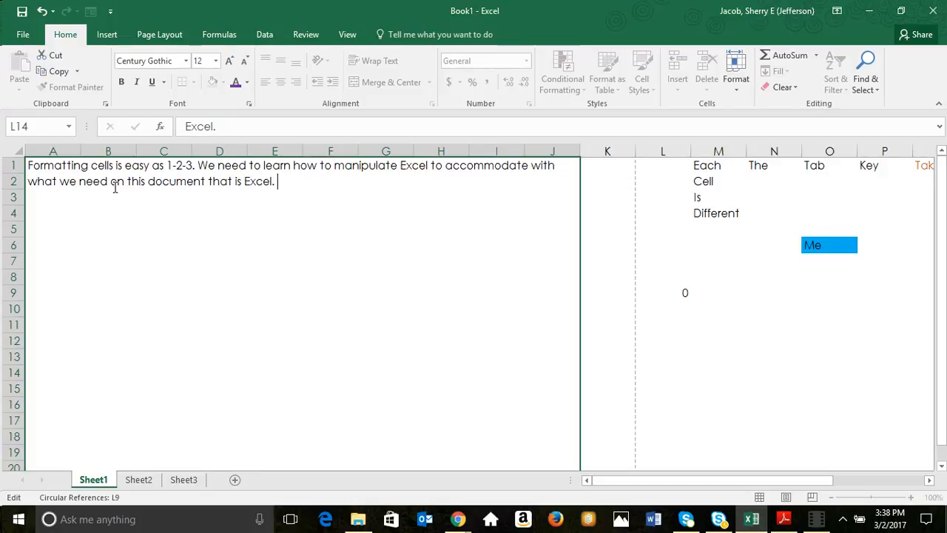
text(  We c)
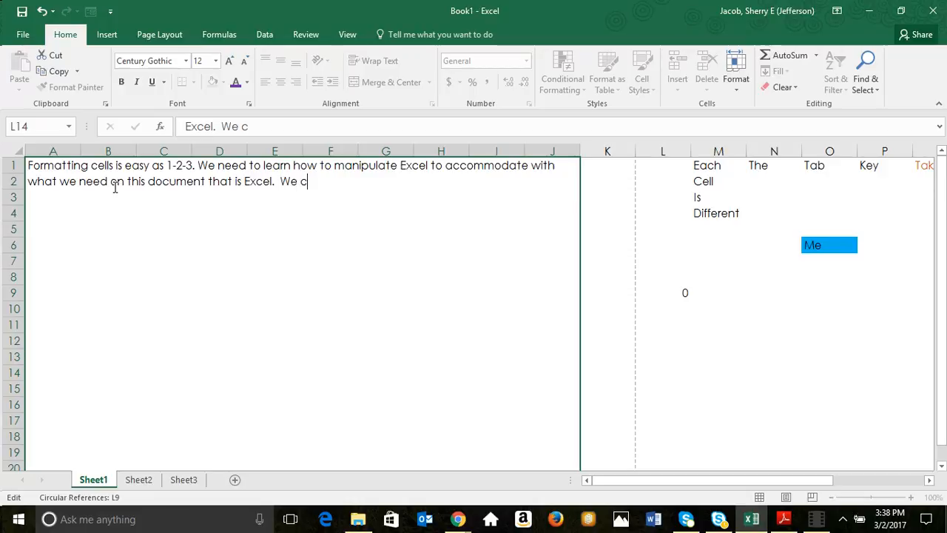
text(an keep typing)
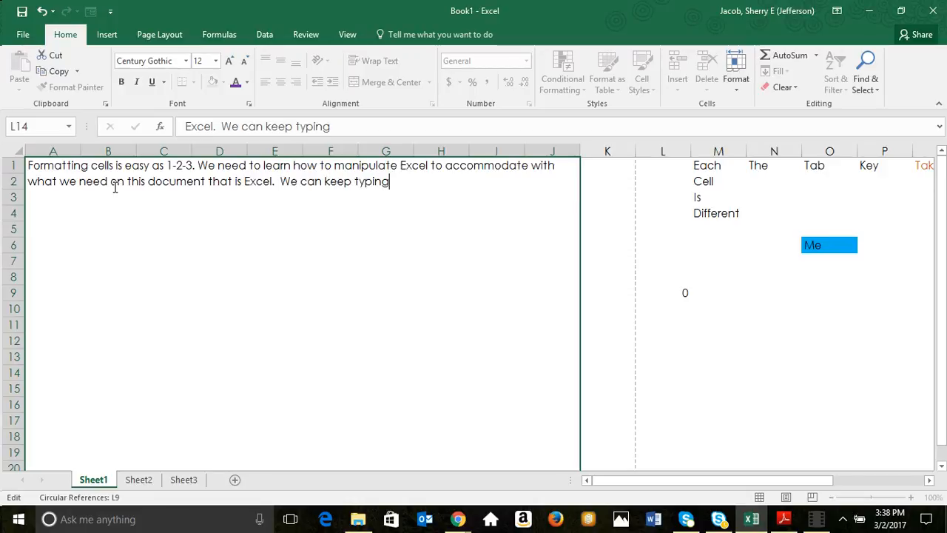
text( into this )
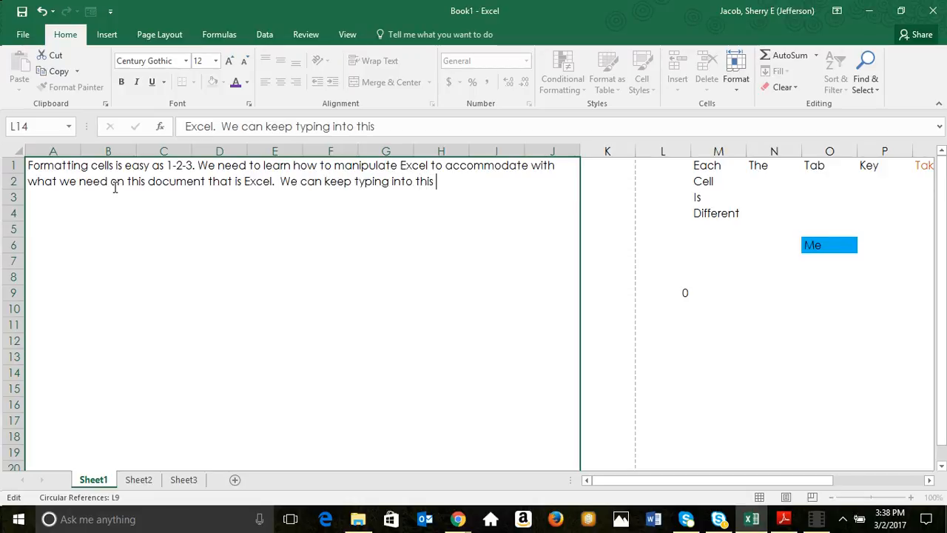
text(merged )
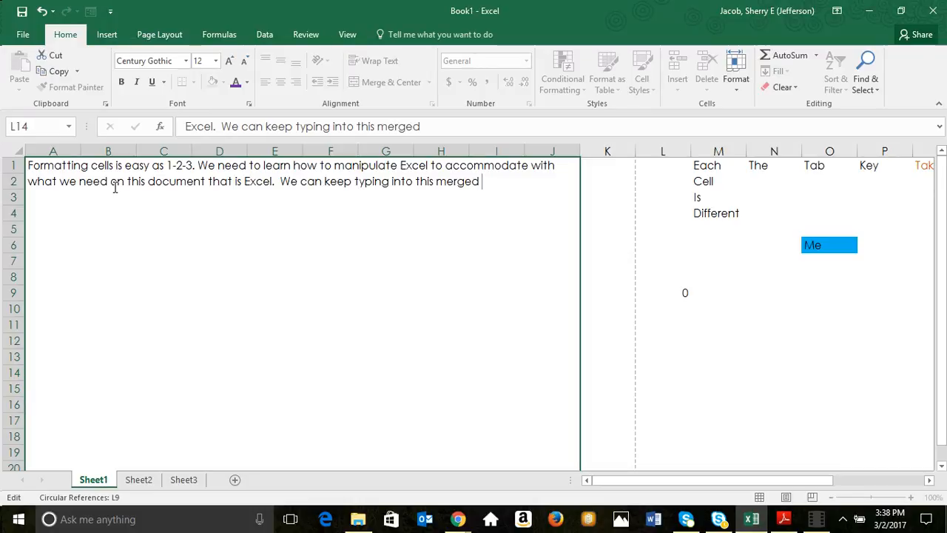
text(cell made of u)
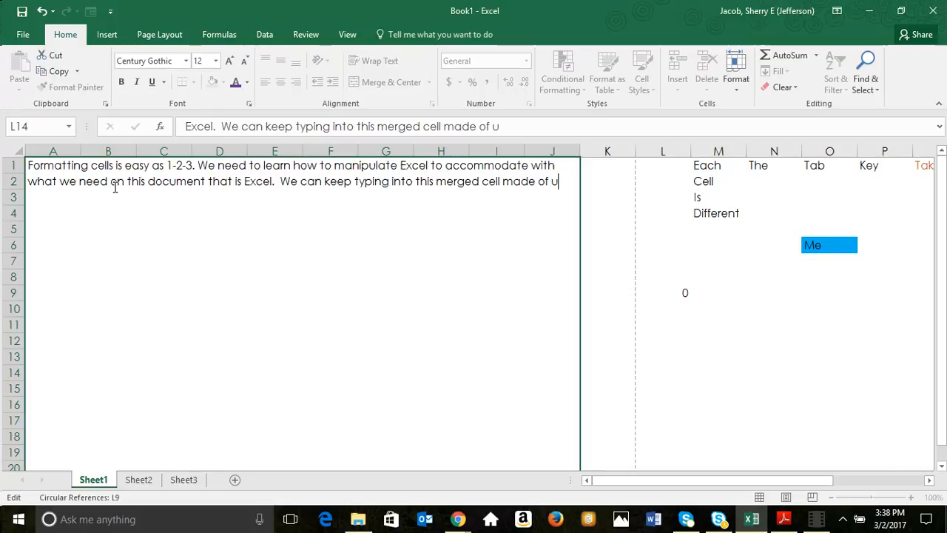
text(p 20 rows and 1)
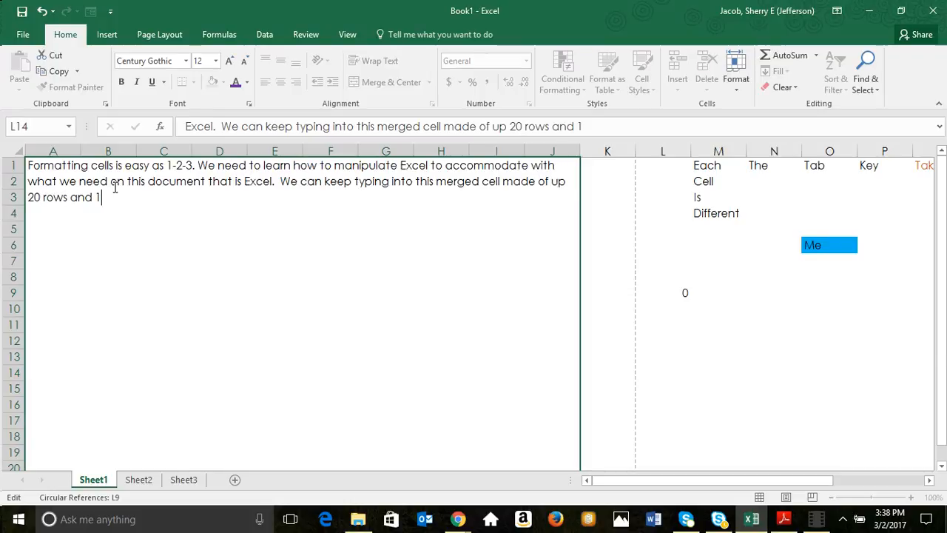
text(0 columns )
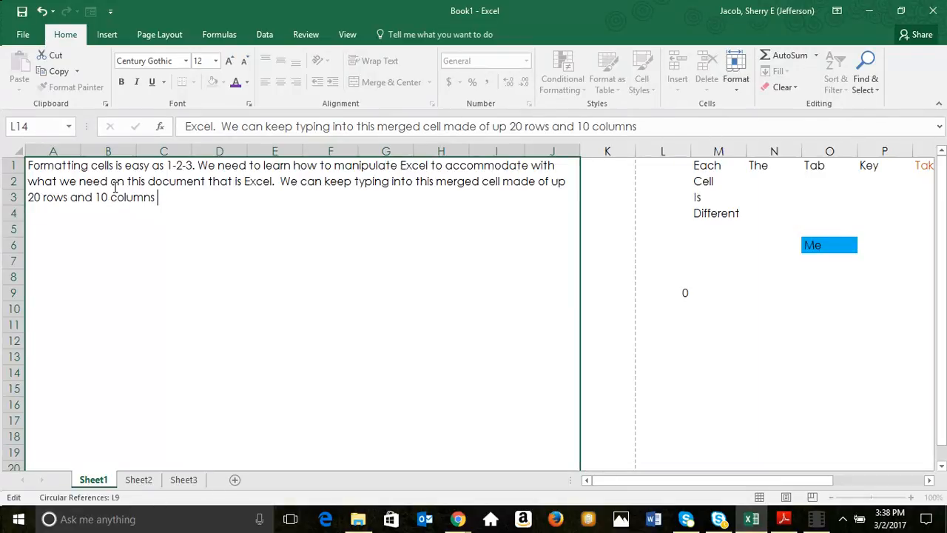
text(from A1:J)
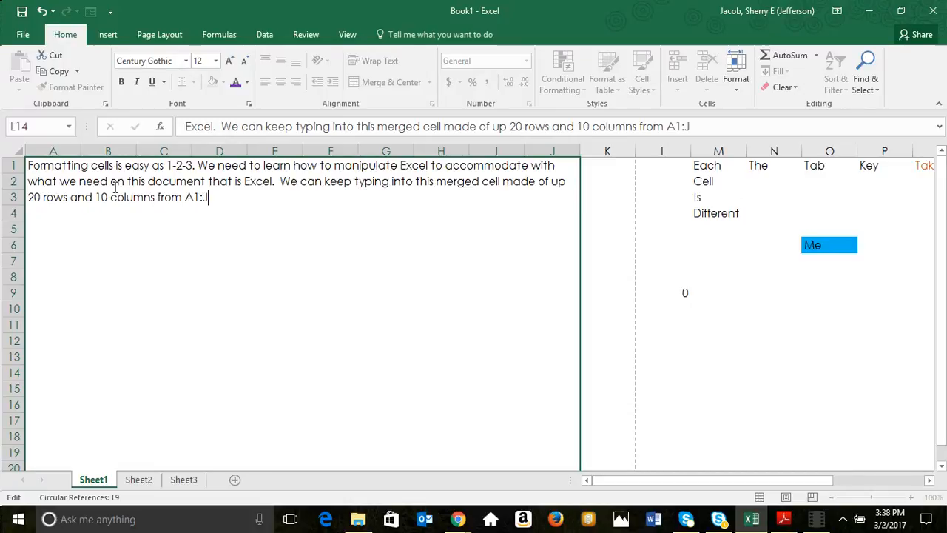
text(20.)
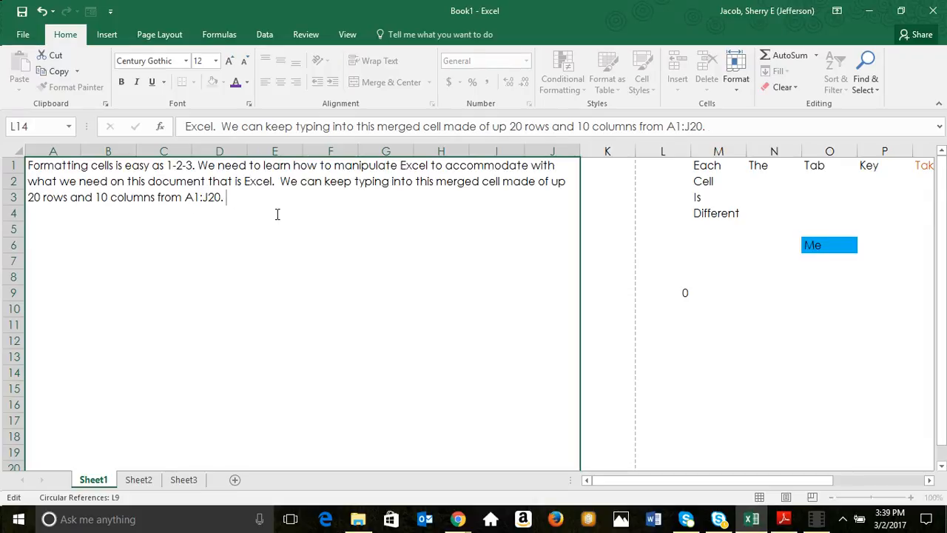
Add the sentence "Anytime you see the colon symbol (:) it represents a range of cells." to the end of the merged cell's text.
text(Anytime you see )
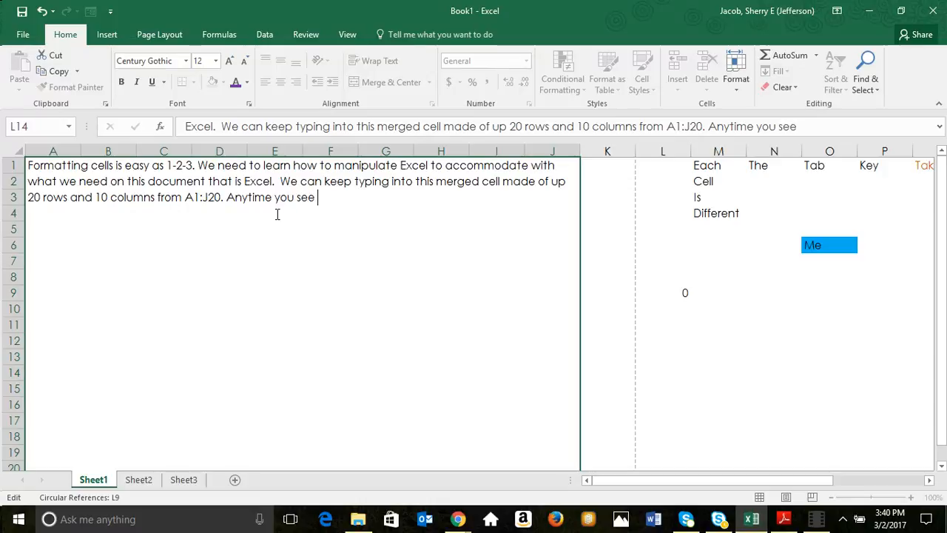
text(the colon sym)
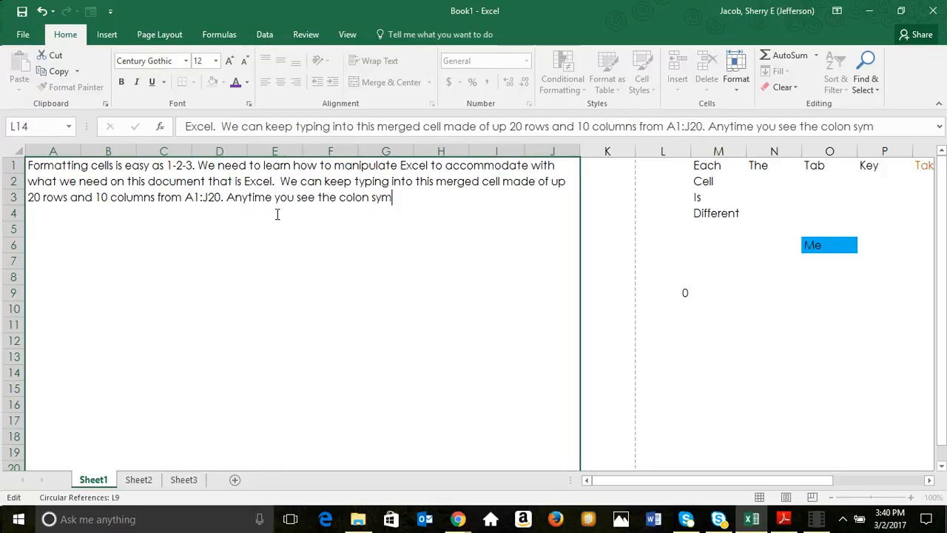
text(bol (:) it )
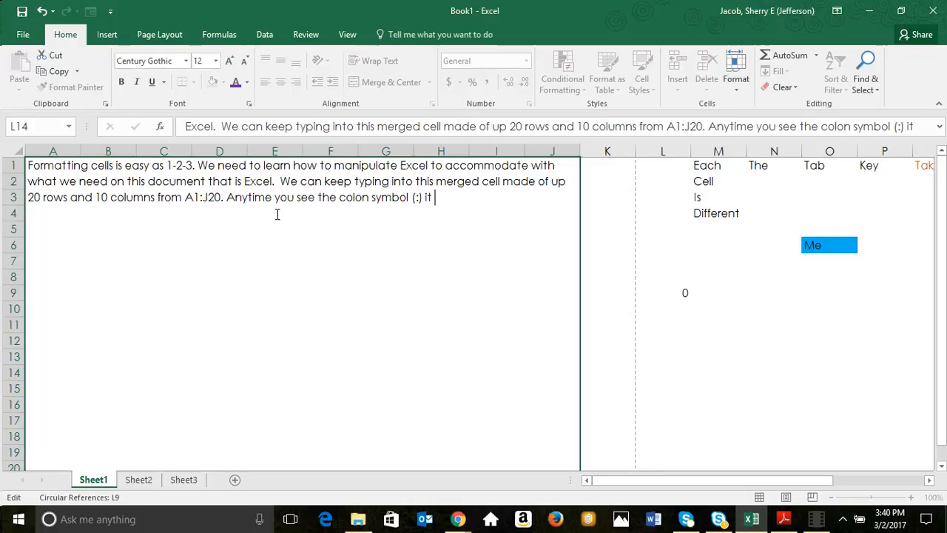
text(represents)
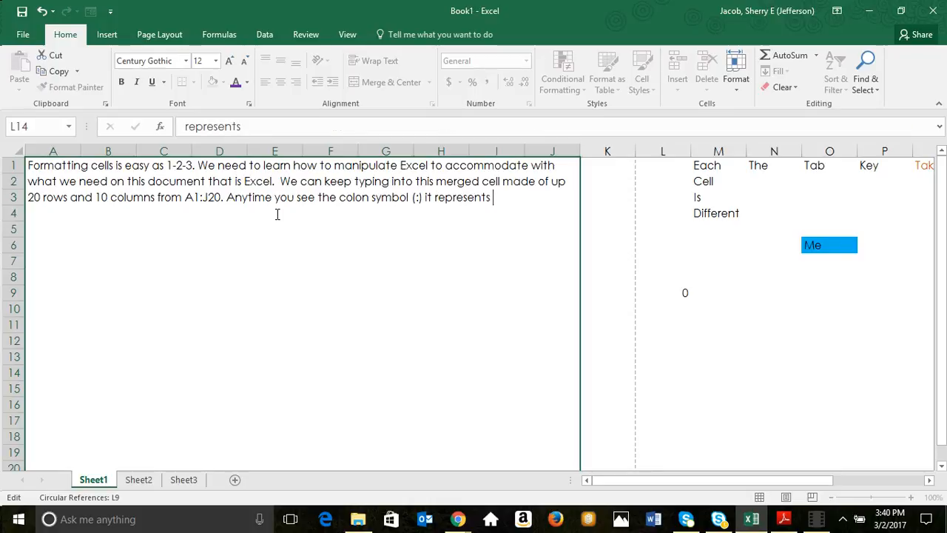
text( a range of cells.)
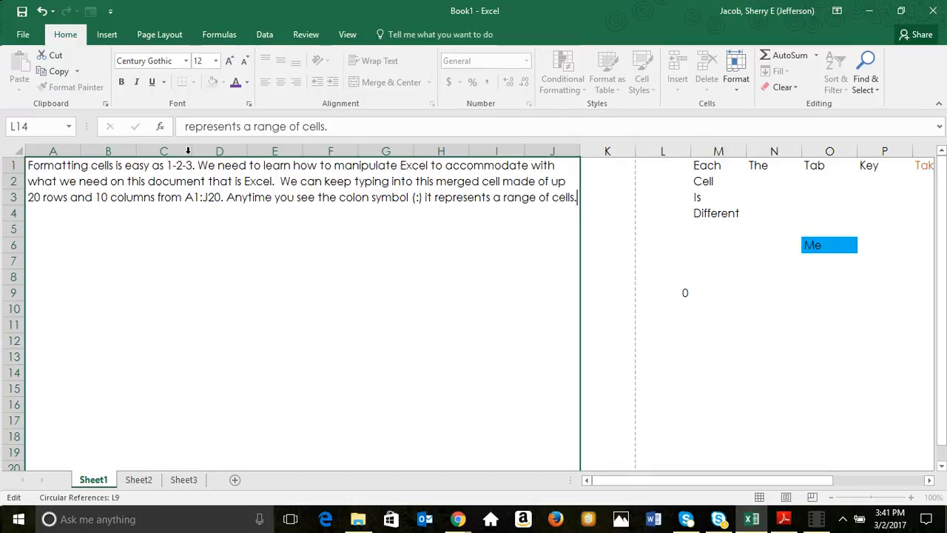
Open the print preview of the sheet, view its second page and return to the first.
click(24, 37)
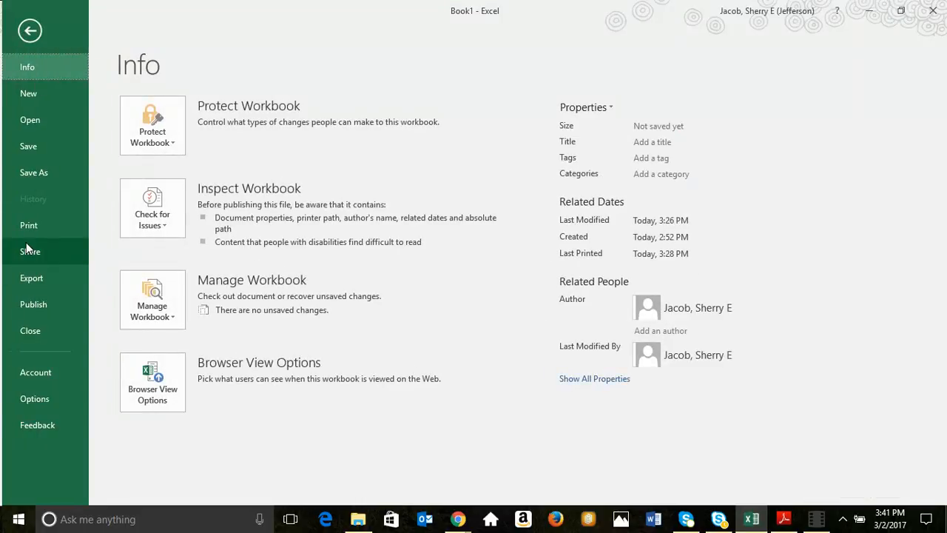
click(26, 232)
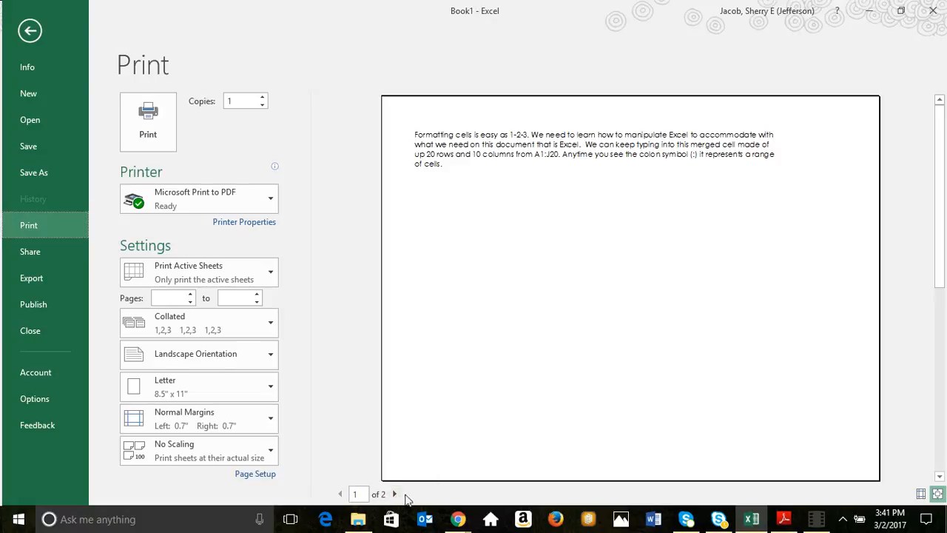
click(394, 495)
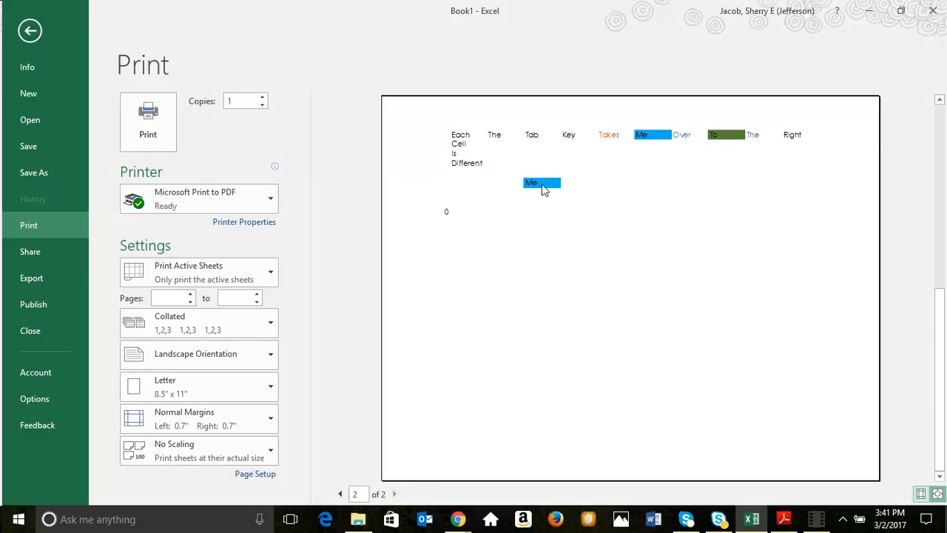
click(339, 494)
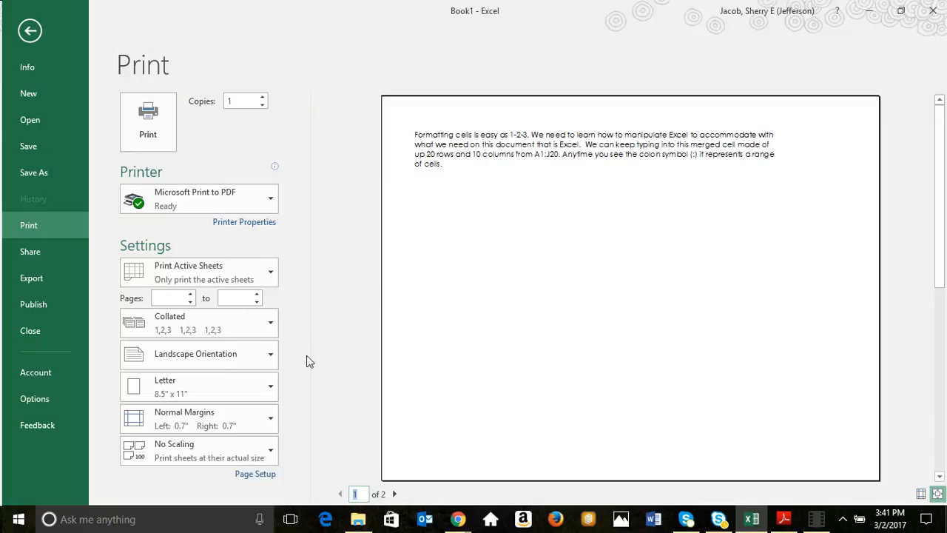
Set the print layout to Portrait Orientation and return to the worksheet.
click(255, 357)
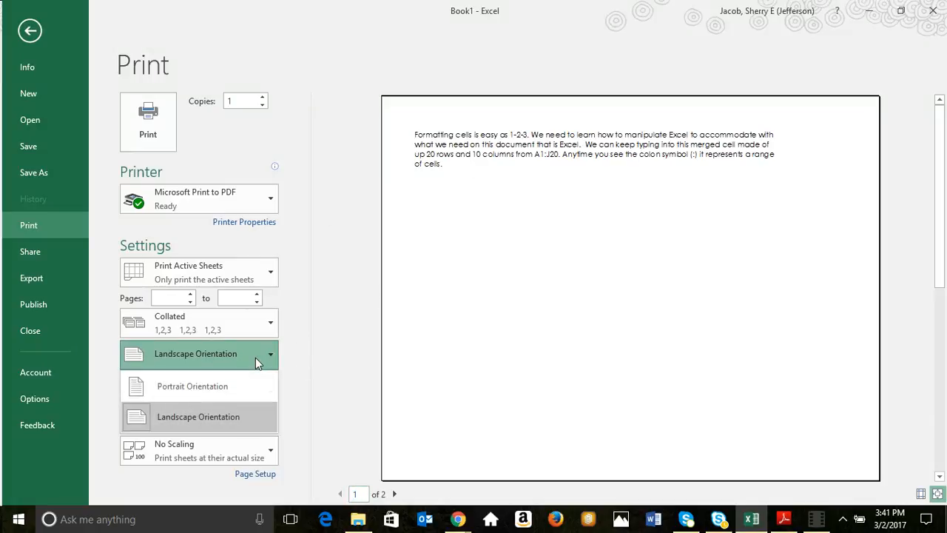
click(229, 386)
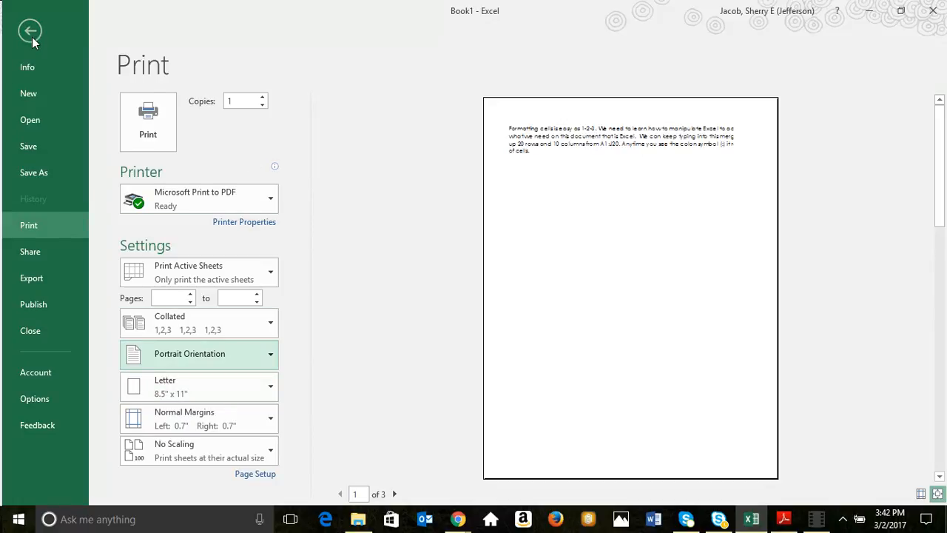
click(31, 34)
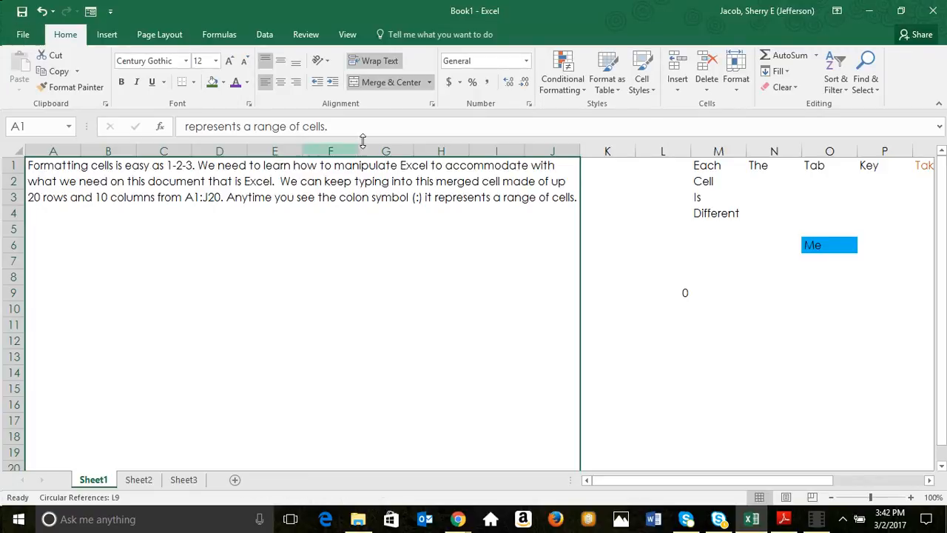
Examine where the page breaks fall across the sheet, from the merged cell A1:J20 over to the word entries starting in column M.
click(675, 274)
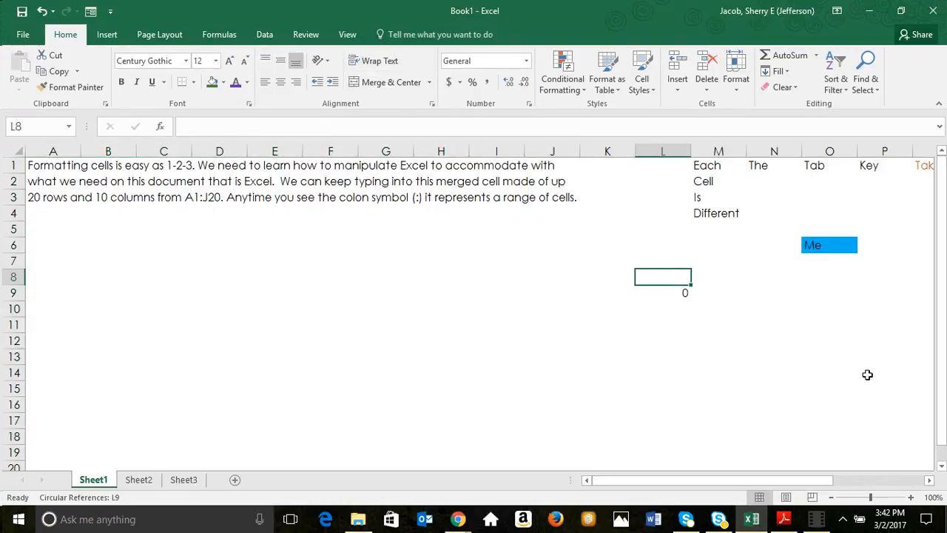
click(789, 360)
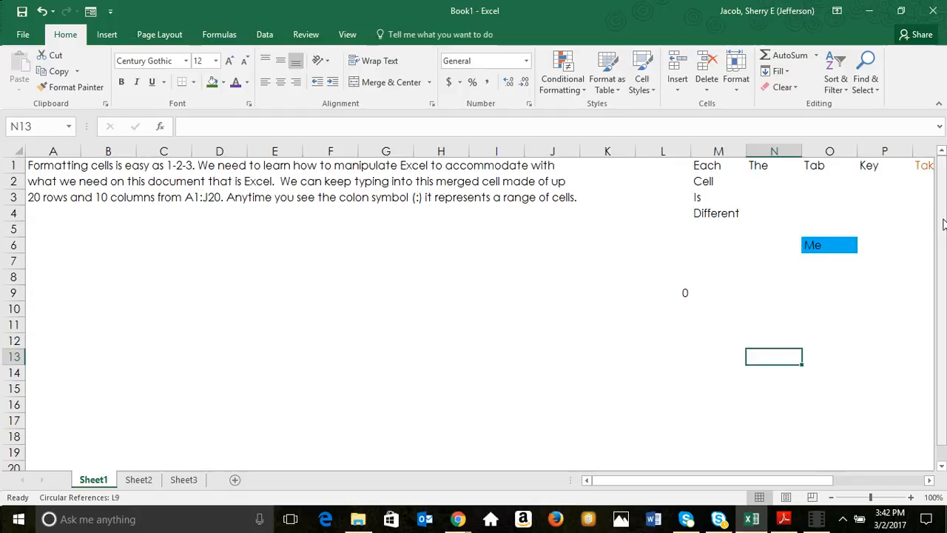
drag(943, 222, 944, 252)
drag(944, 306, 943, 289)
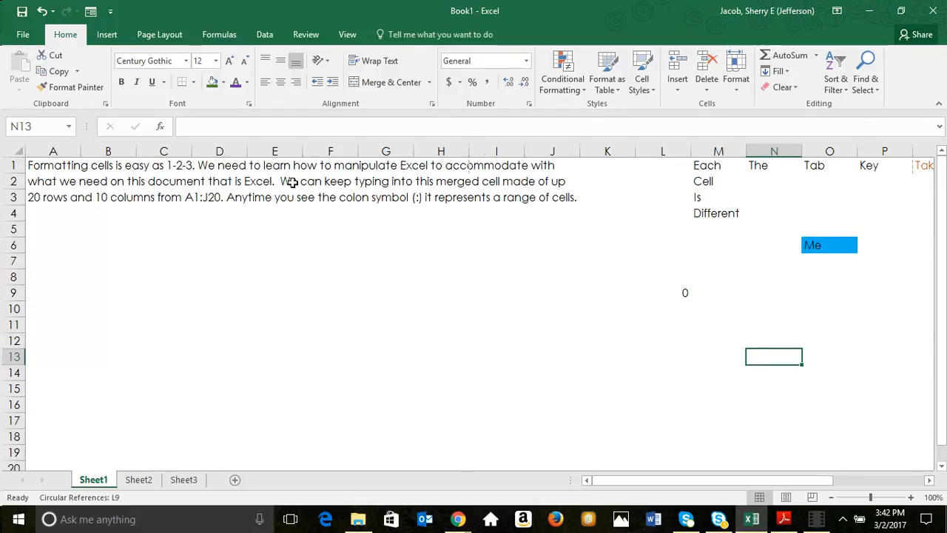
click(270, 221)
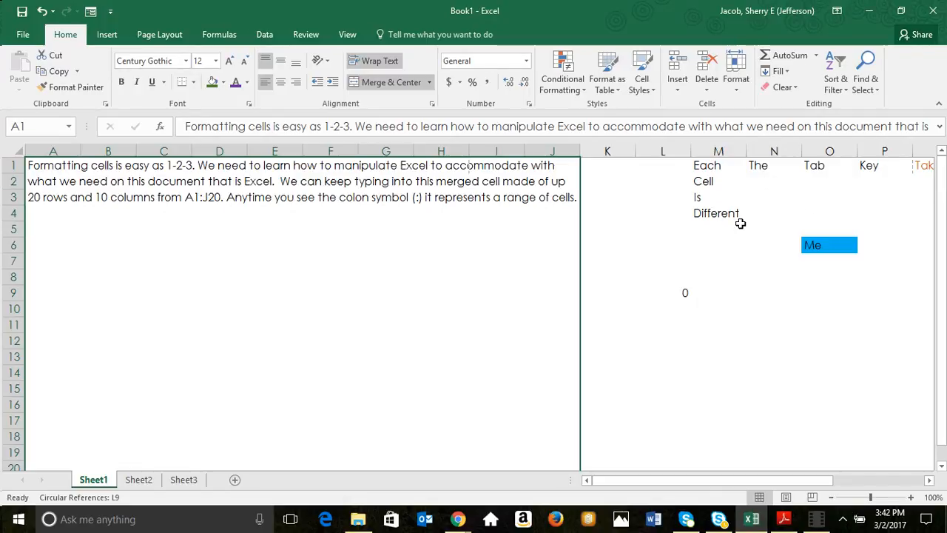
right_click(712, 169)
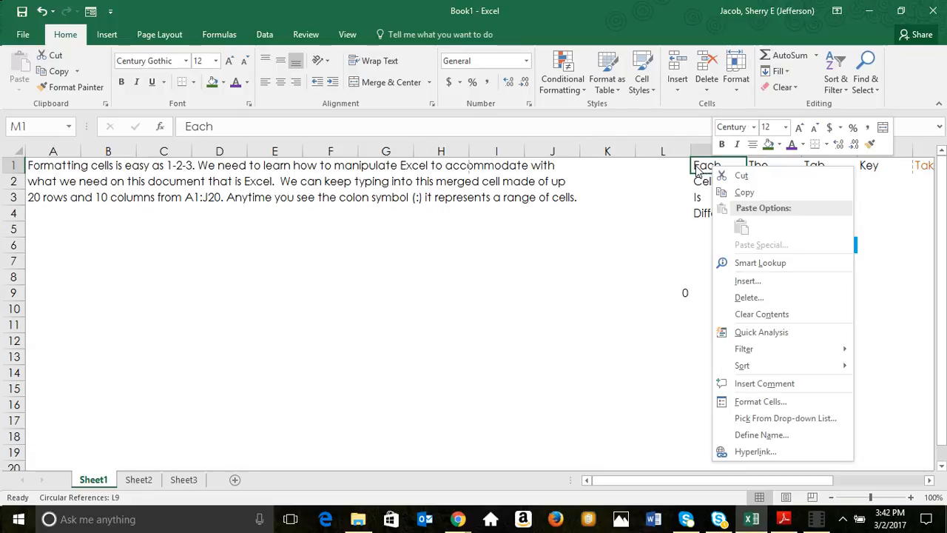
key(Escape)
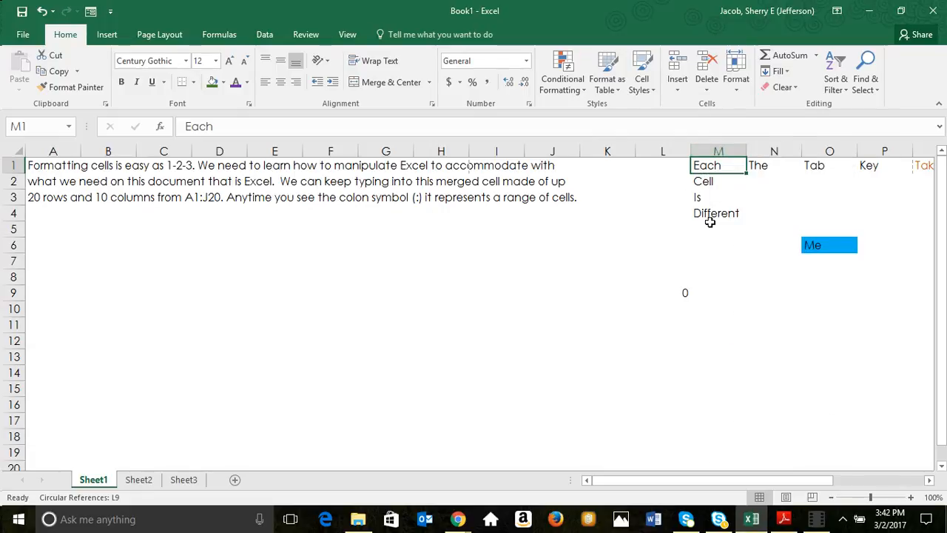
right_click(927, 482)
click(927, 483)
click(927, 483)
click(927, 483)
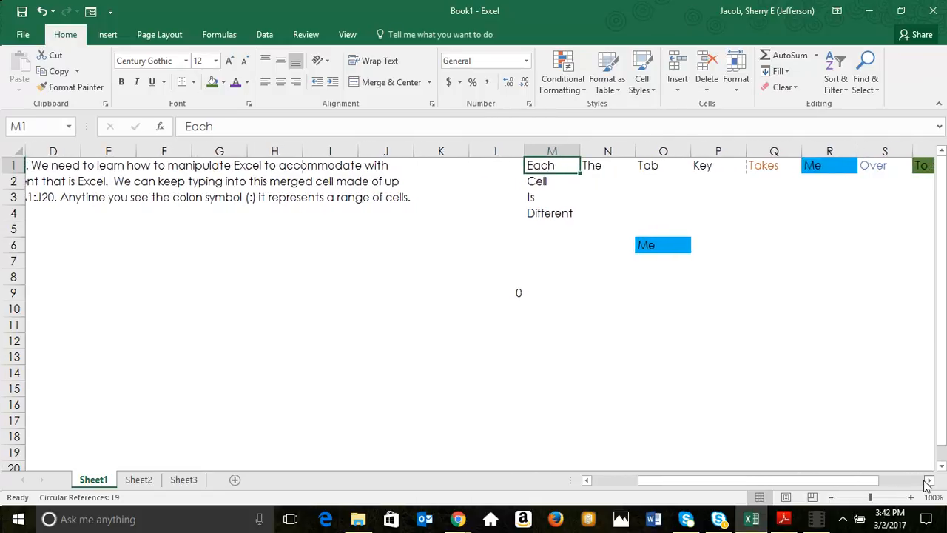
click(927, 484)
click(928, 483)
click(927, 483)
click(927, 484)
click(927, 483)
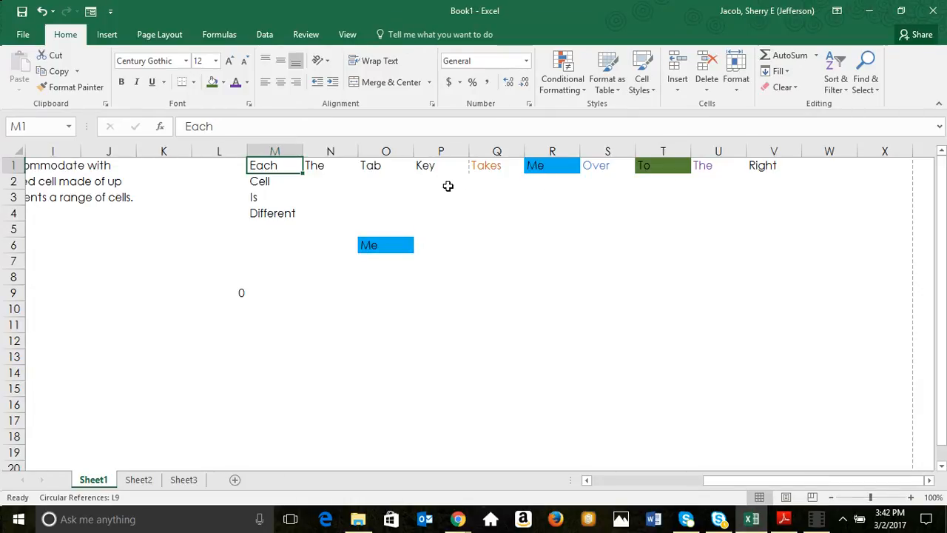
Set the sheet's print layout to Landscape Orientation and return to the worksheet.
click(23, 34)
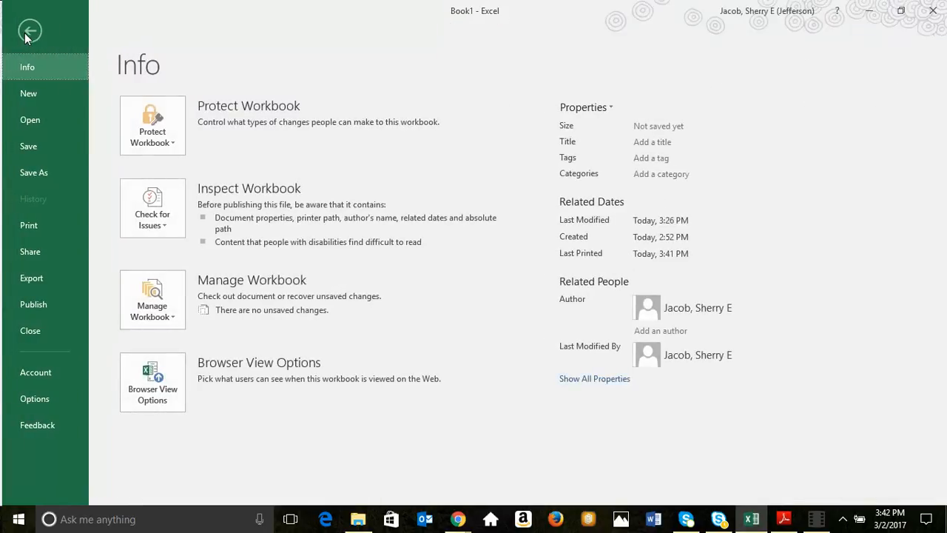
click(35, 228)
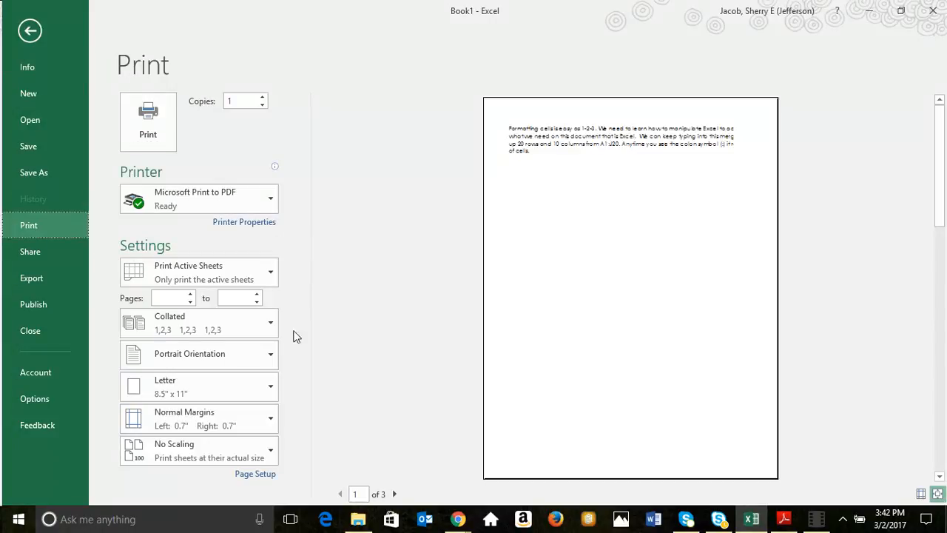
click(218, 363)
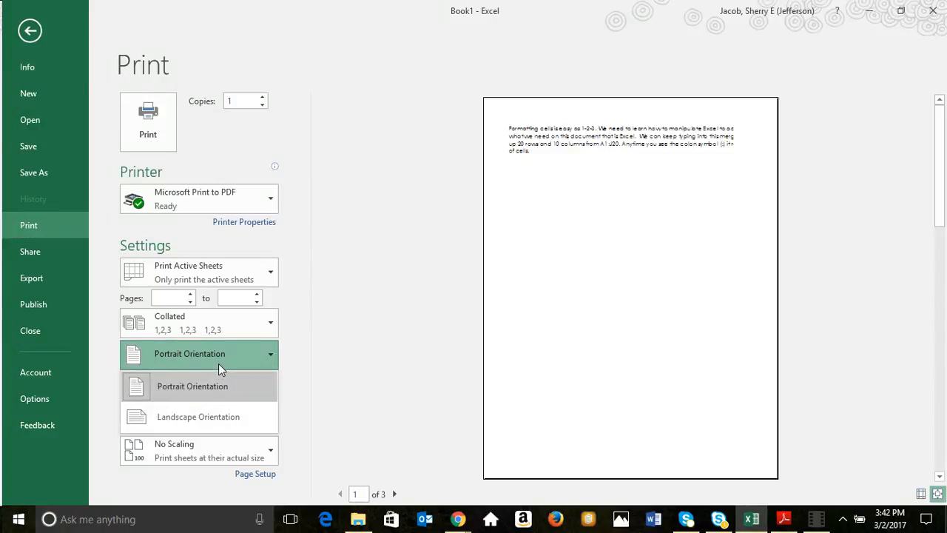
click(212, 417)
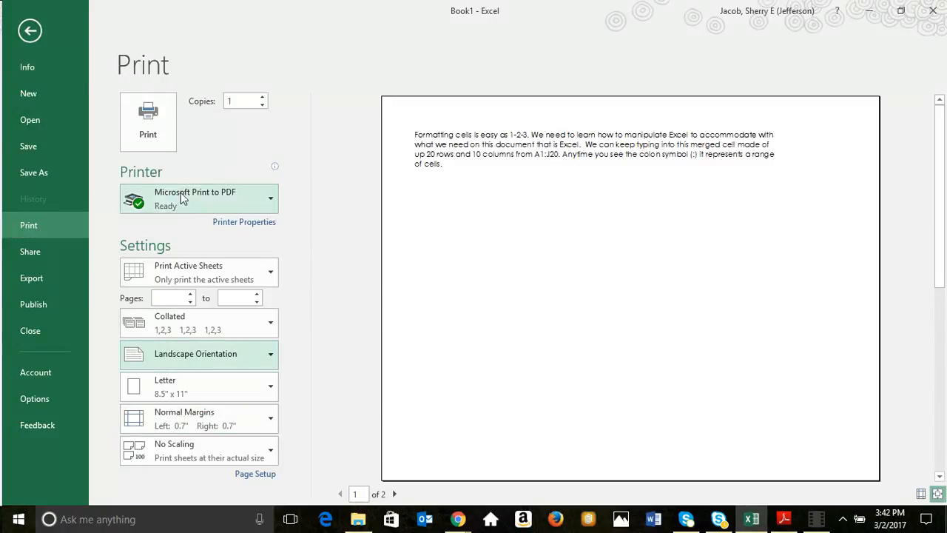
click(39, 28)
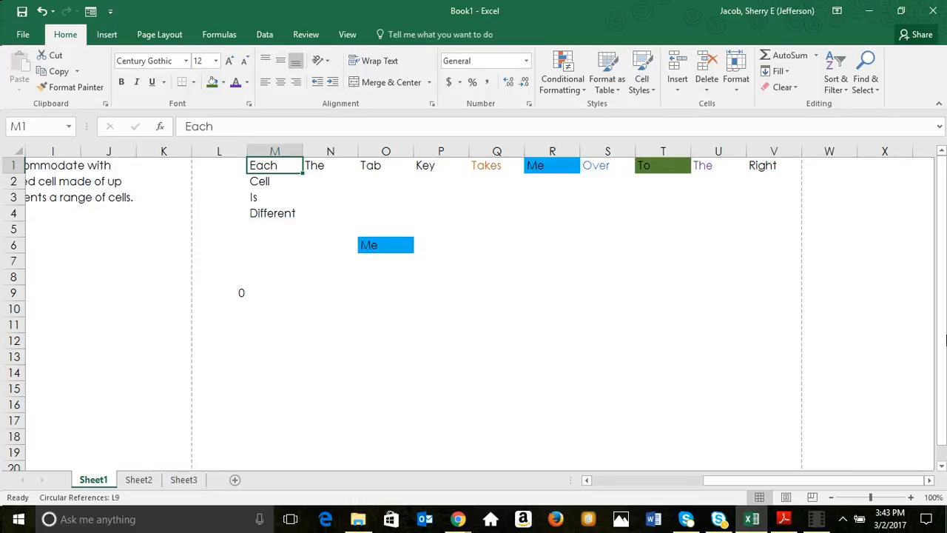
Turn Wrap Text off and back on for the merged cell A1:J20 to compare how its text is displayed.
drag(941, 307, 943, 306)
click(658, 481)
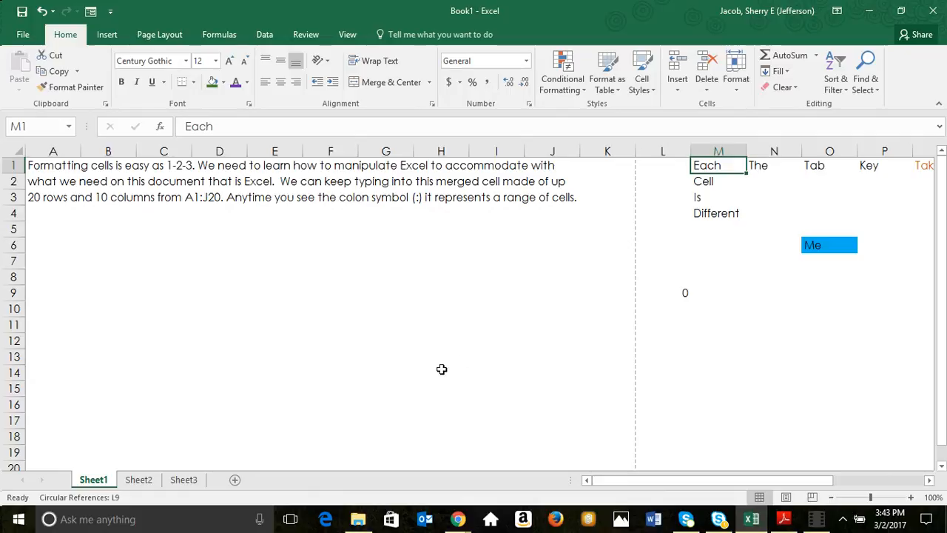
click(429, 226)
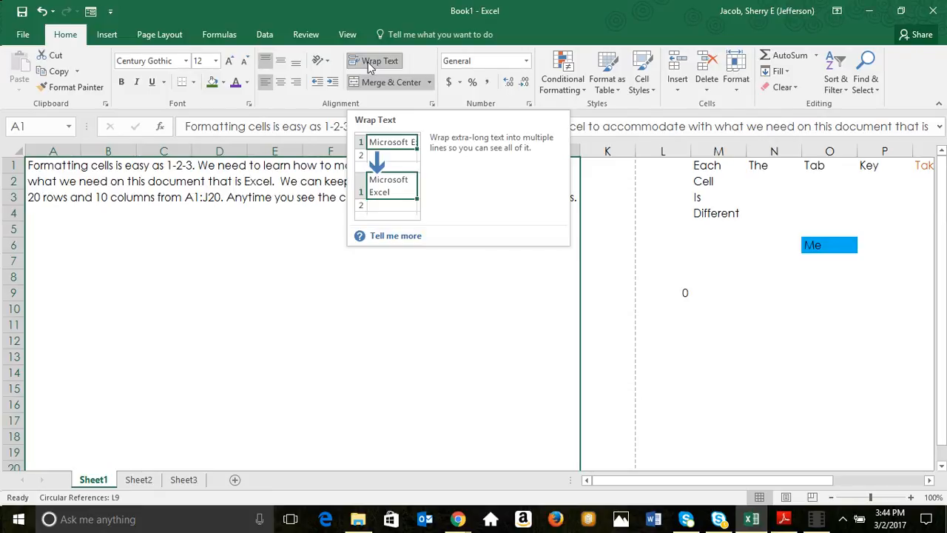
click(374, 62)
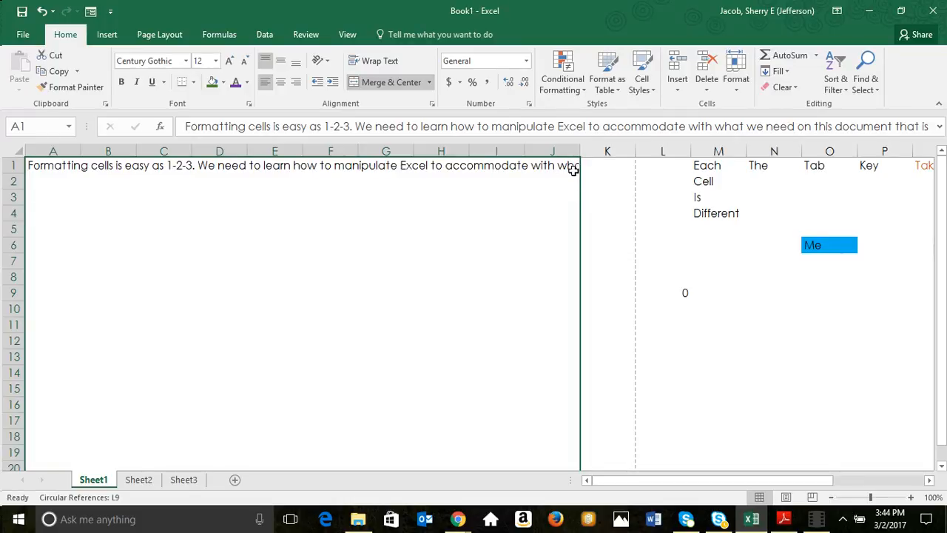
click(373, 66)
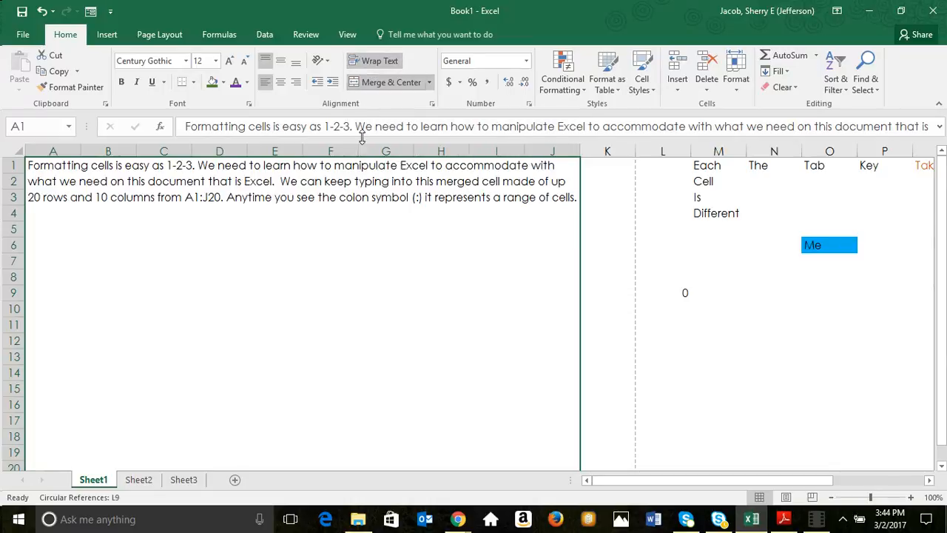